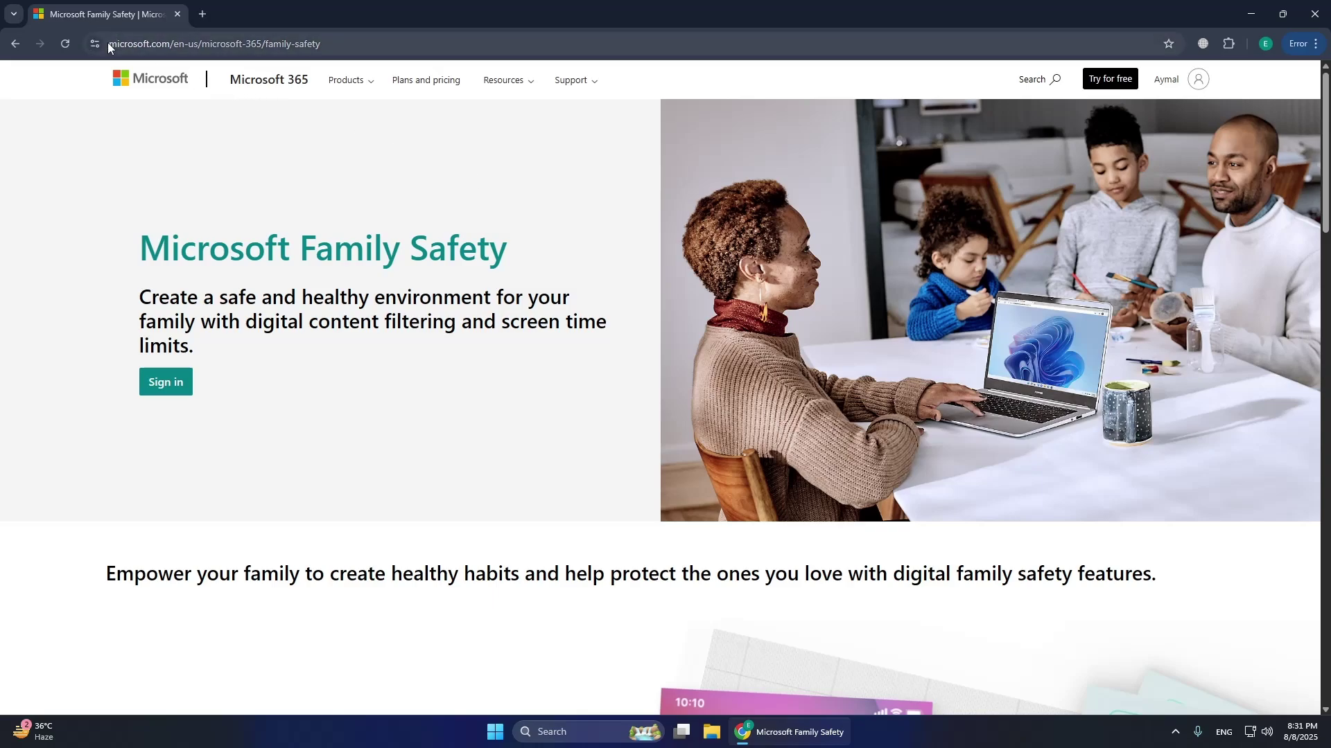
Step: Open your own 'You' member page to reach the leave-family settings
left_click_drag(109, 44, 347, 45)
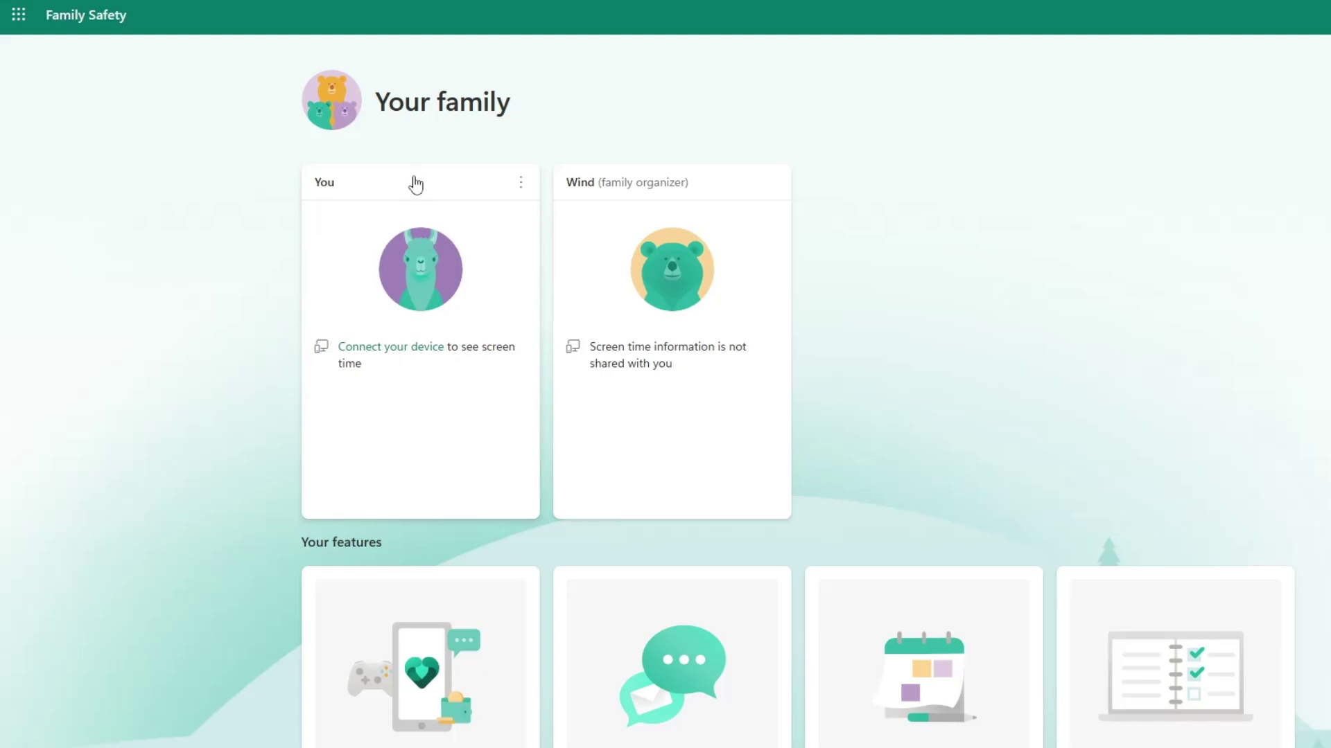
left_click(416, 184)
scroll(416, 183, "down", 2)
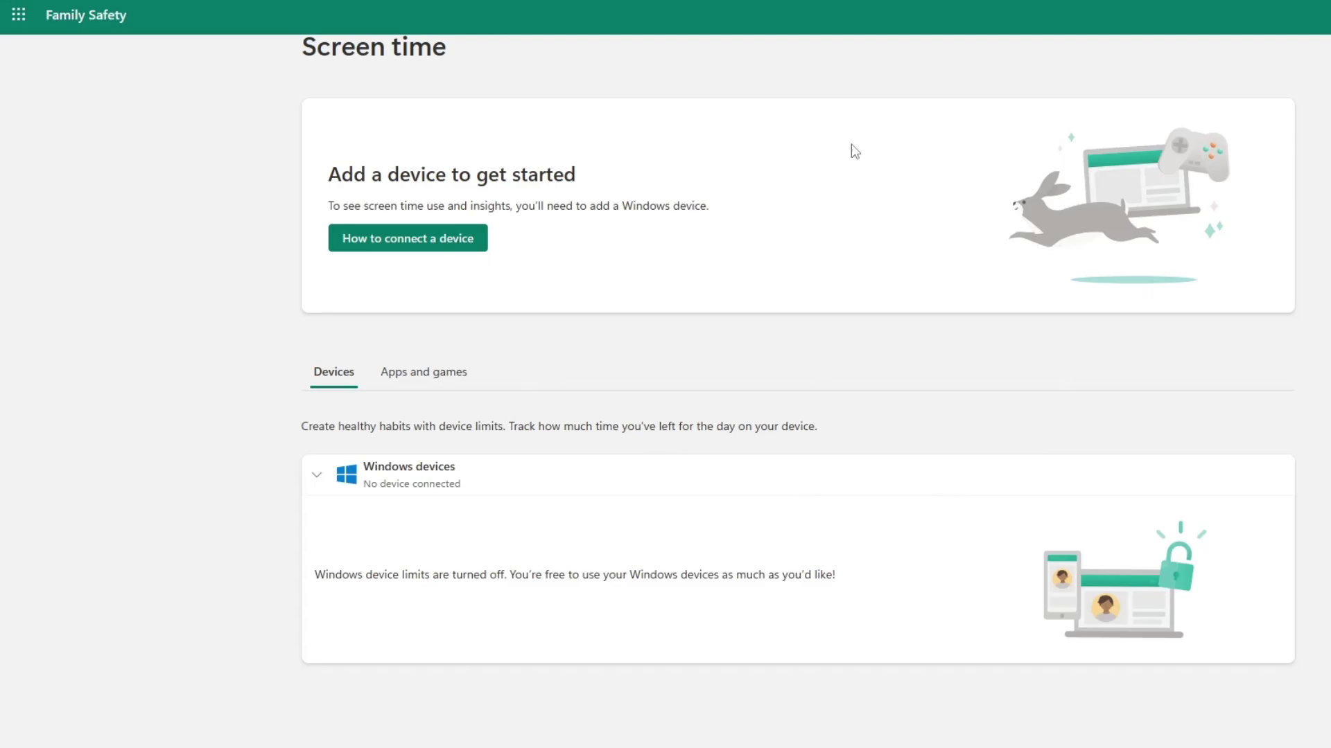
scroll(854, 151, "down", 5)
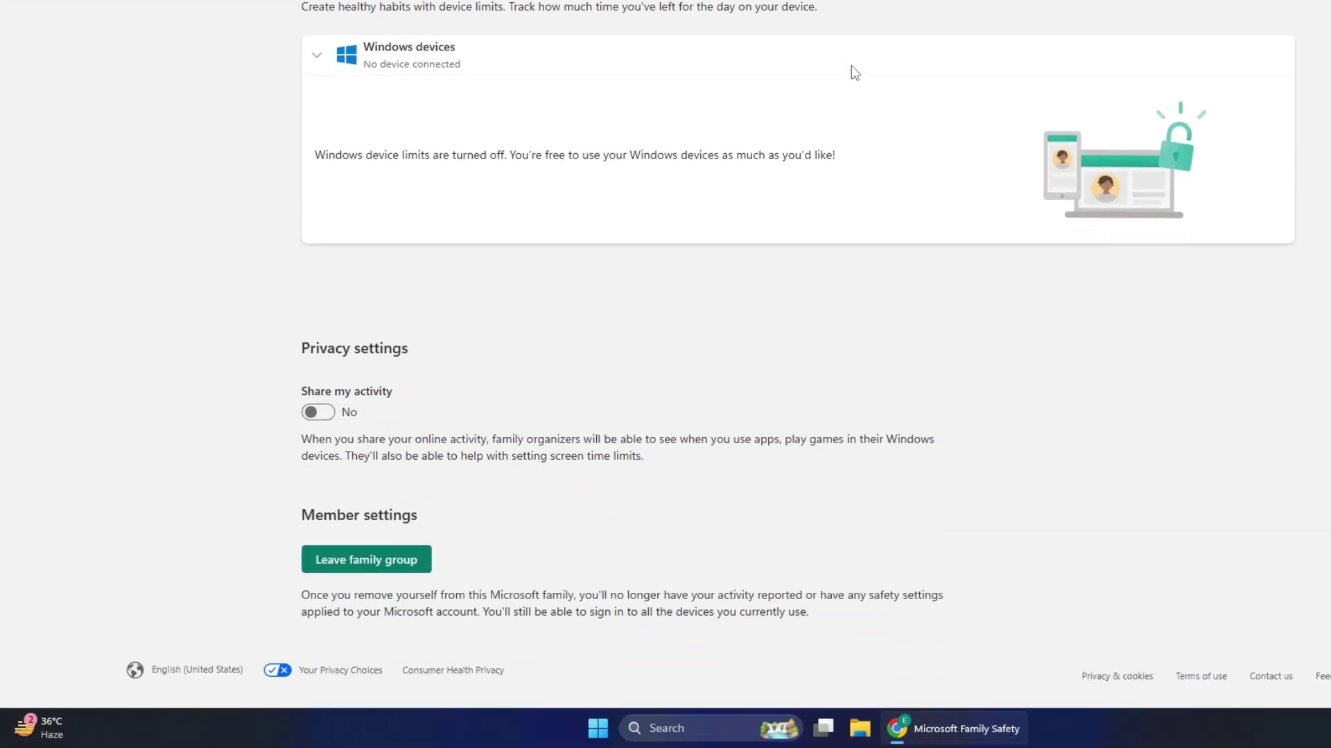
left_click(383, 563)
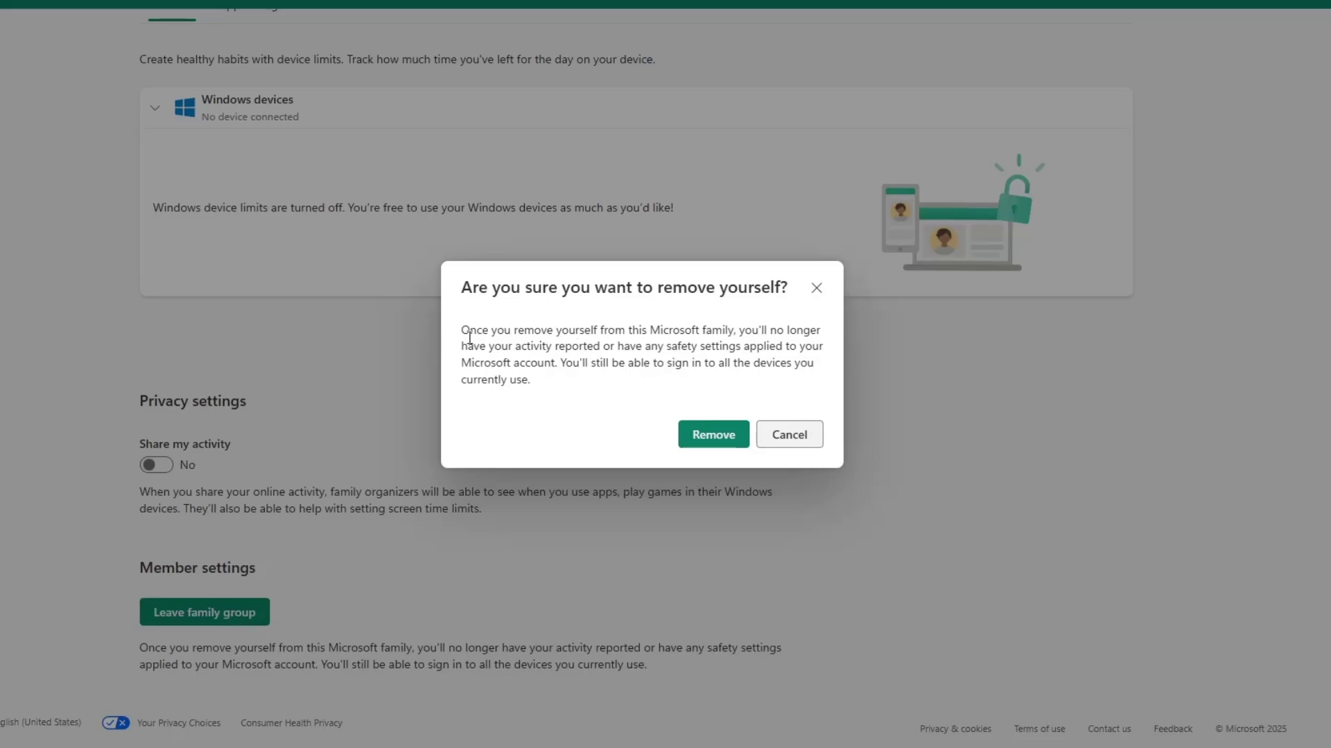
left_click_drag(468, 333, 852, 345)
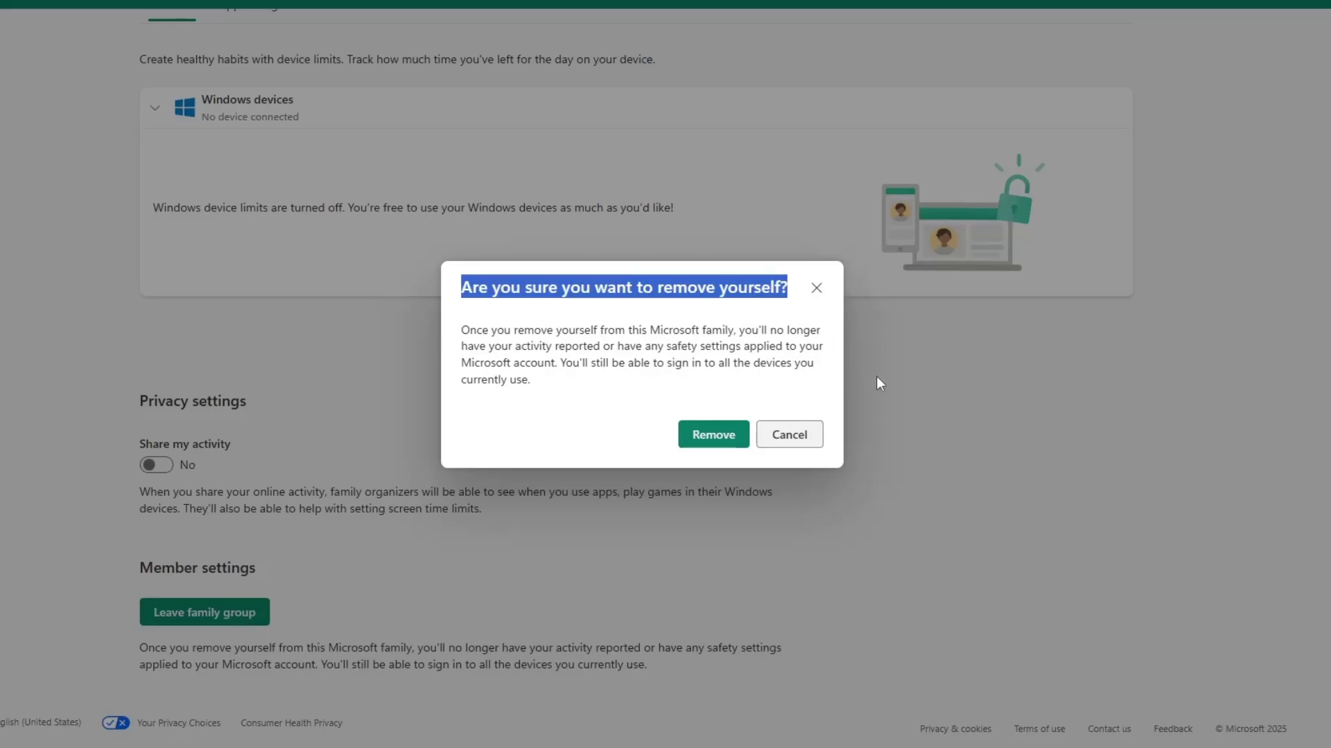
triple_click(811, 364)
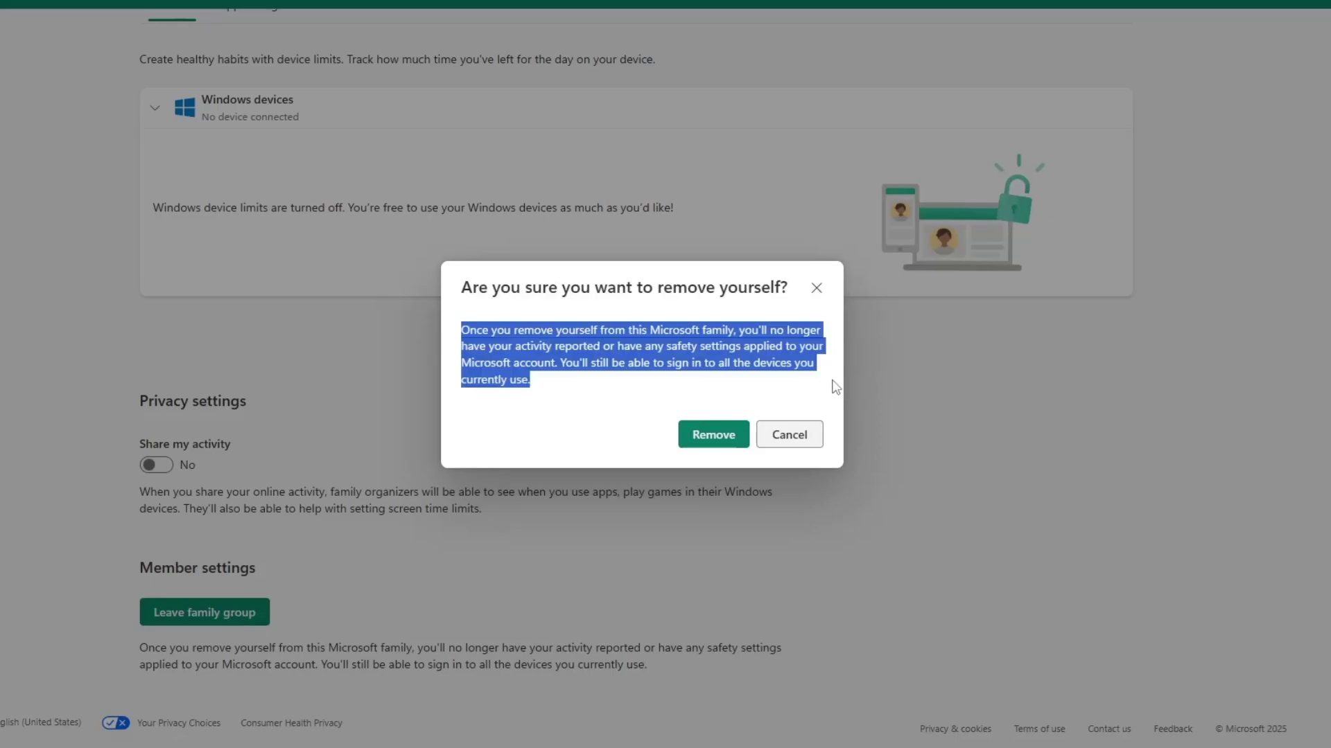
left_click(627, 396)
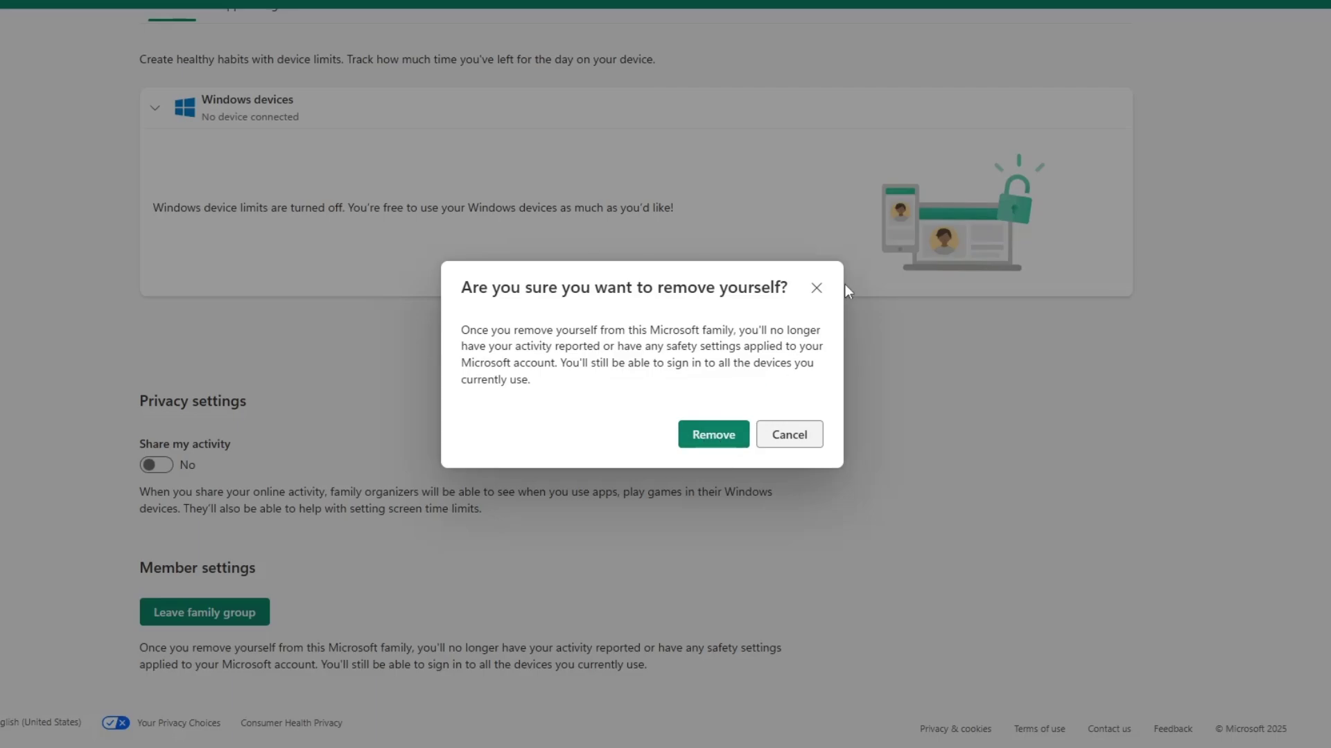
left_click(816, 288)
scroll(298, 361, "up", 1)
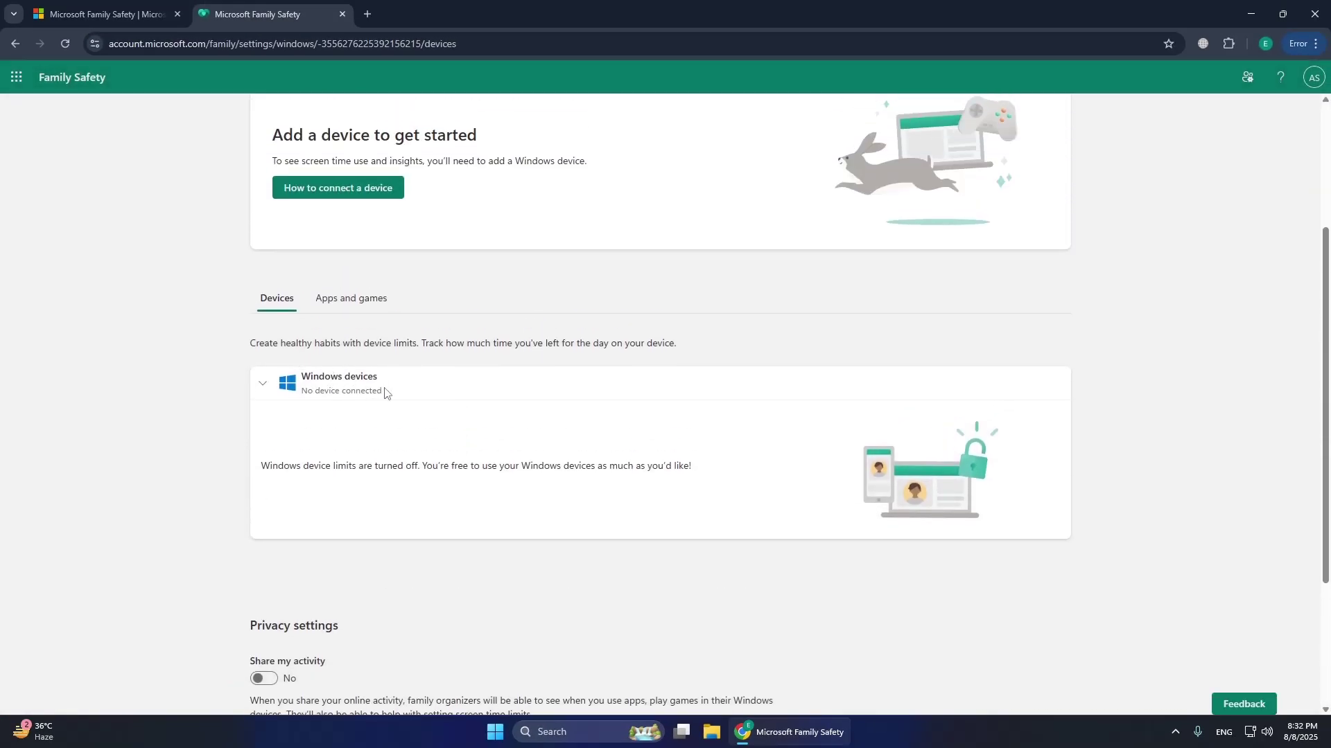
scroll(352, 453, "down", 2)
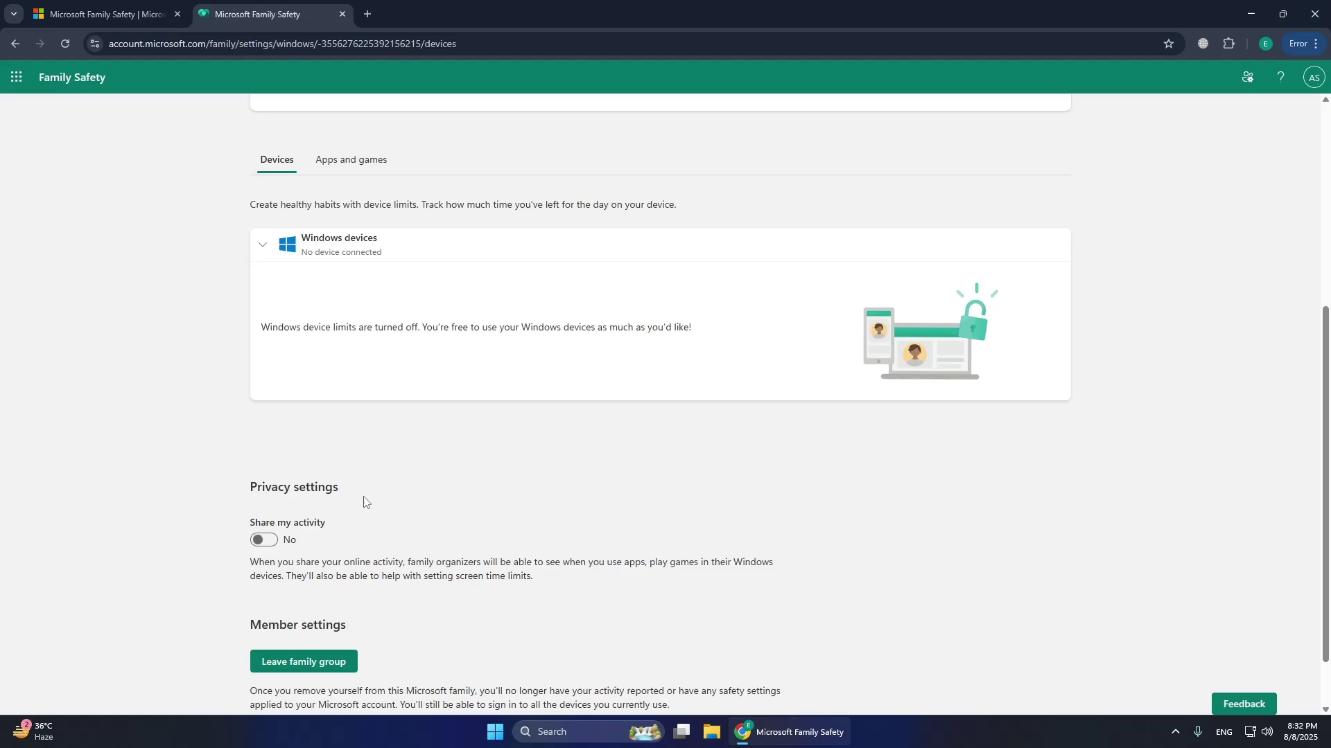
scroll(426, 431, "up", 3)
scroll(426, 427, "up", 3)
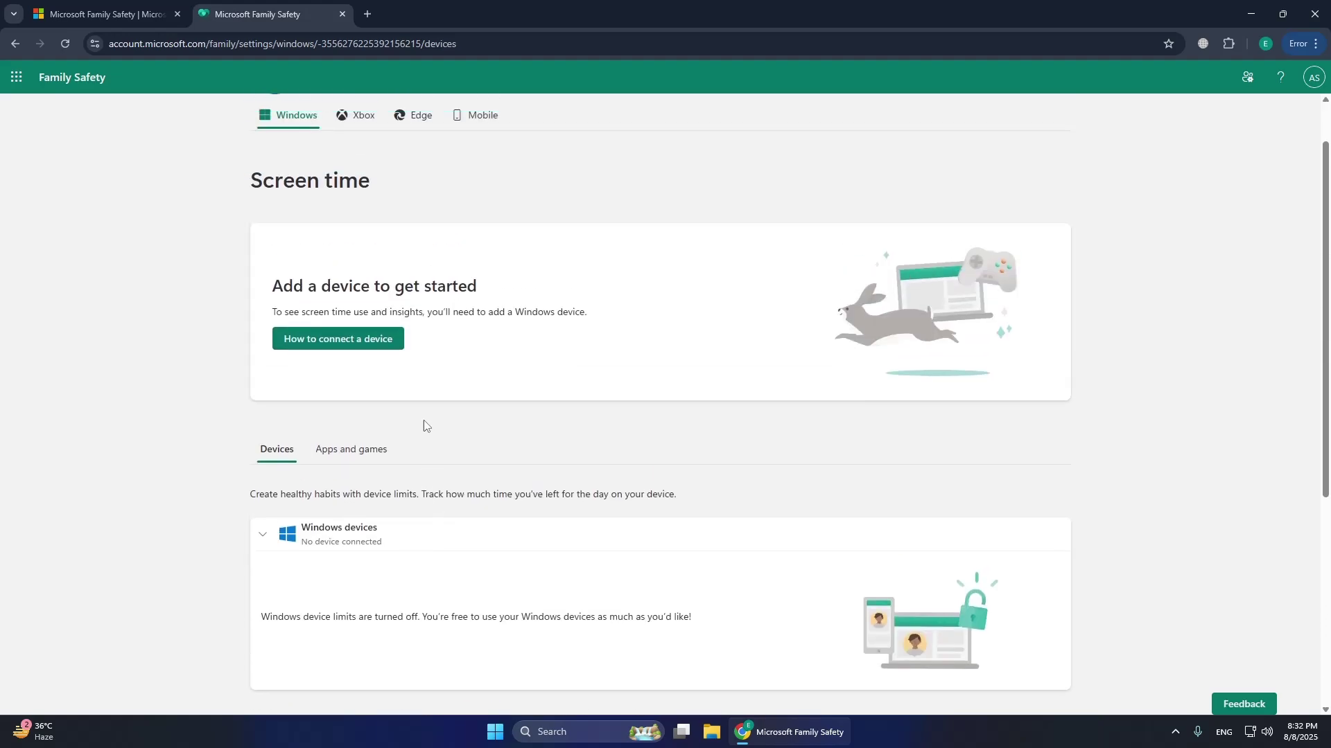
left_click(94, 14)
left_click(1161, 101)
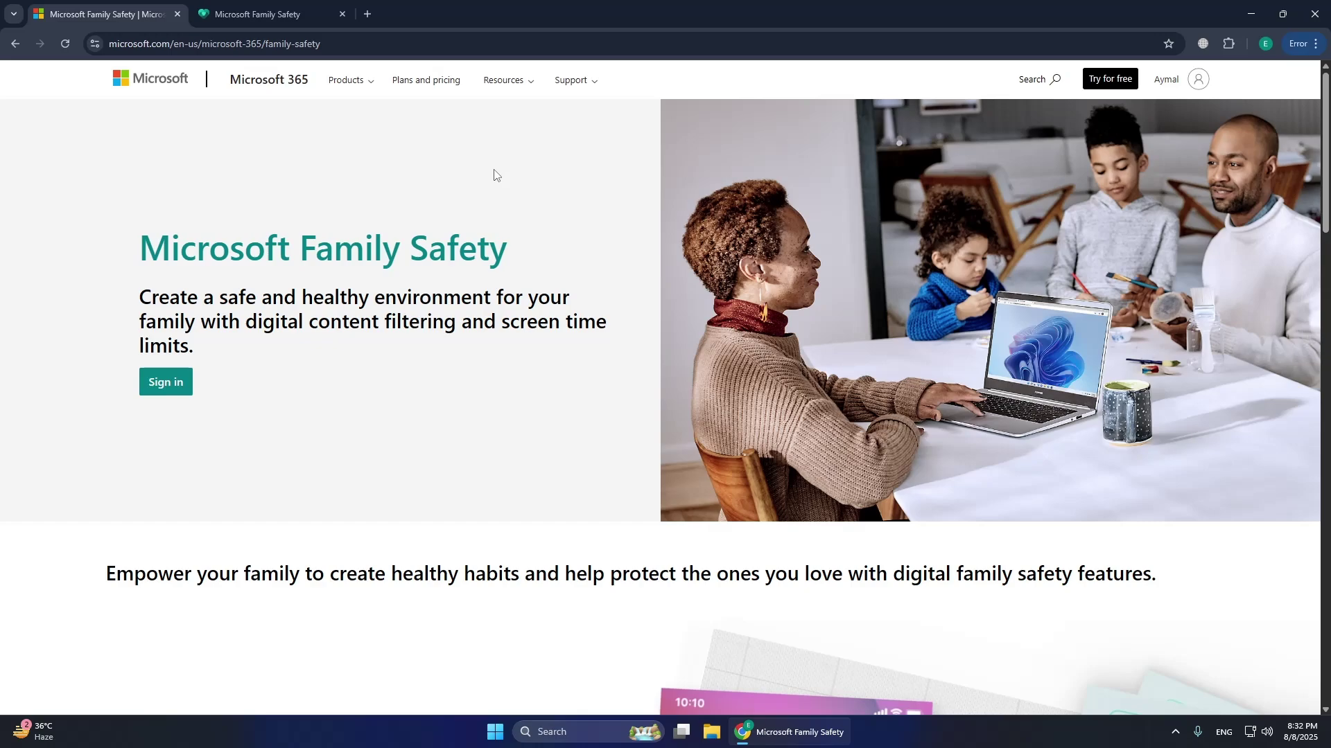
left_click(256, 14)
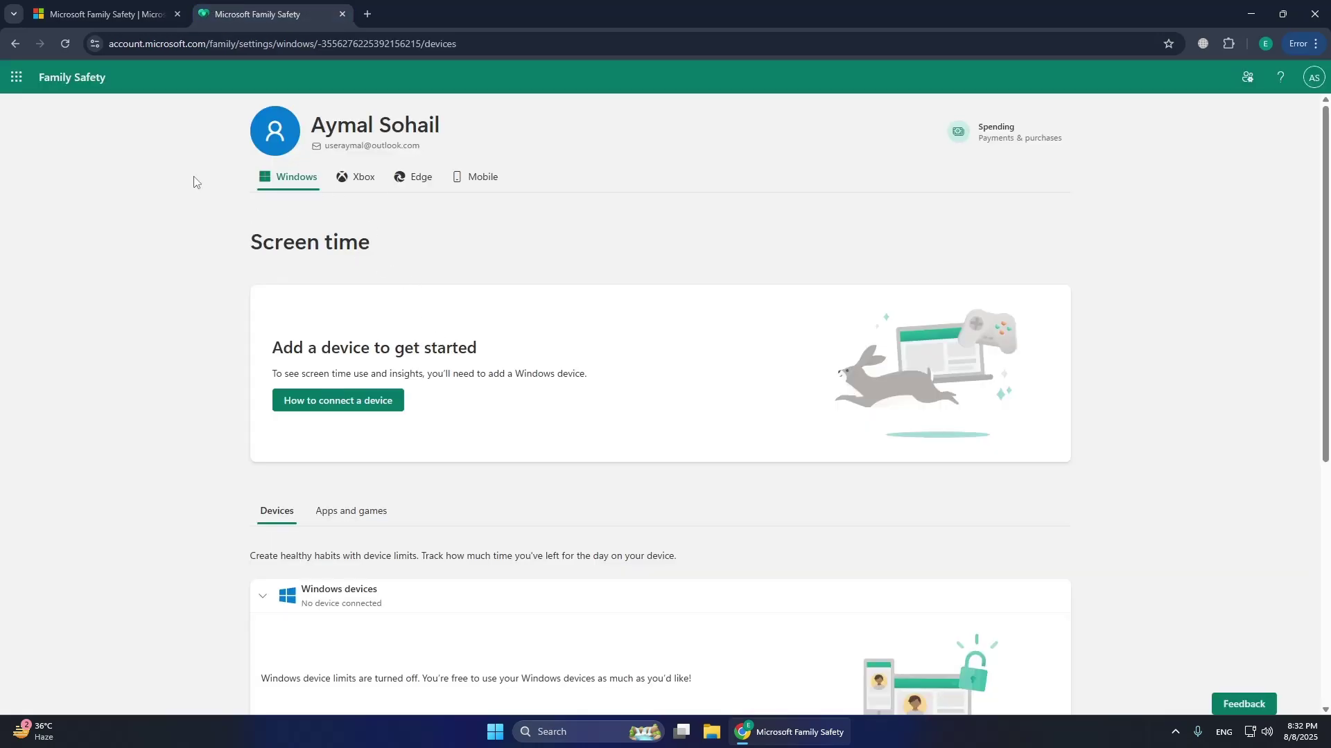